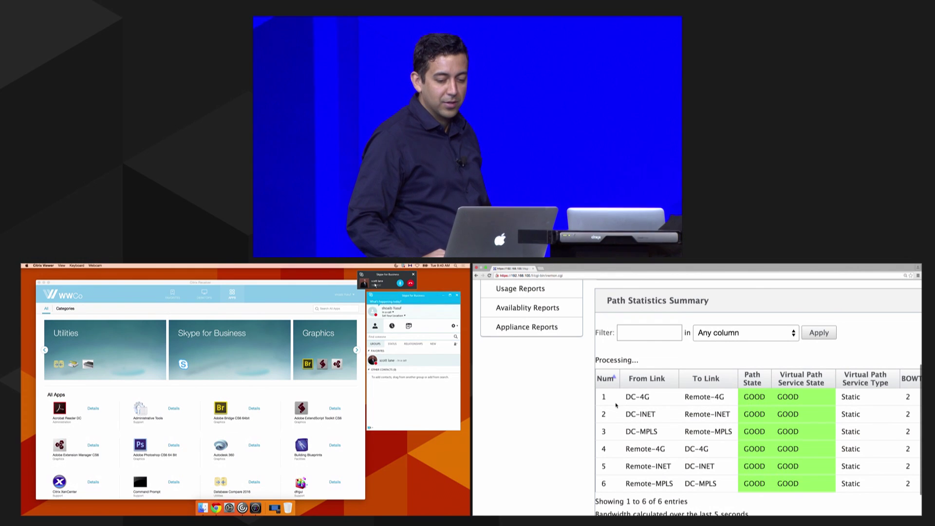
# Answer the incoming Skype for Business video call in Citrix Receiver
pyautogui.click(375, 285)
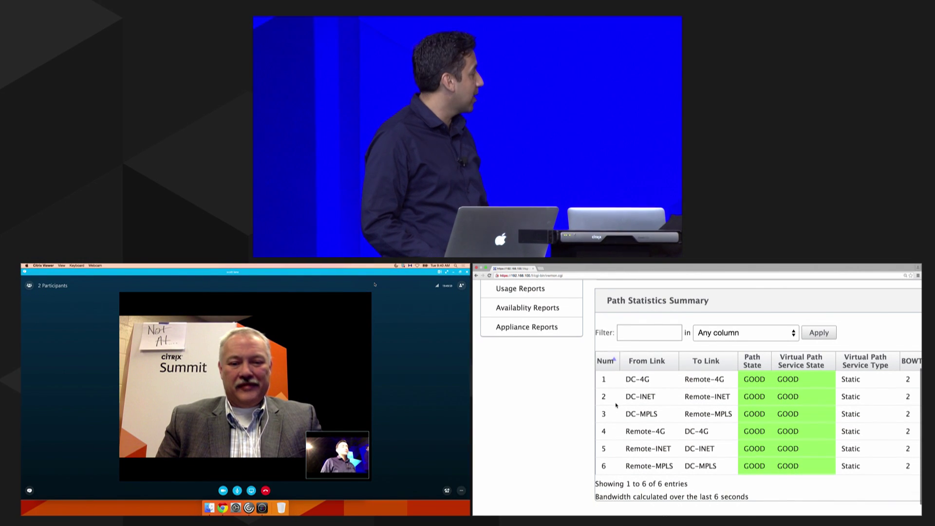